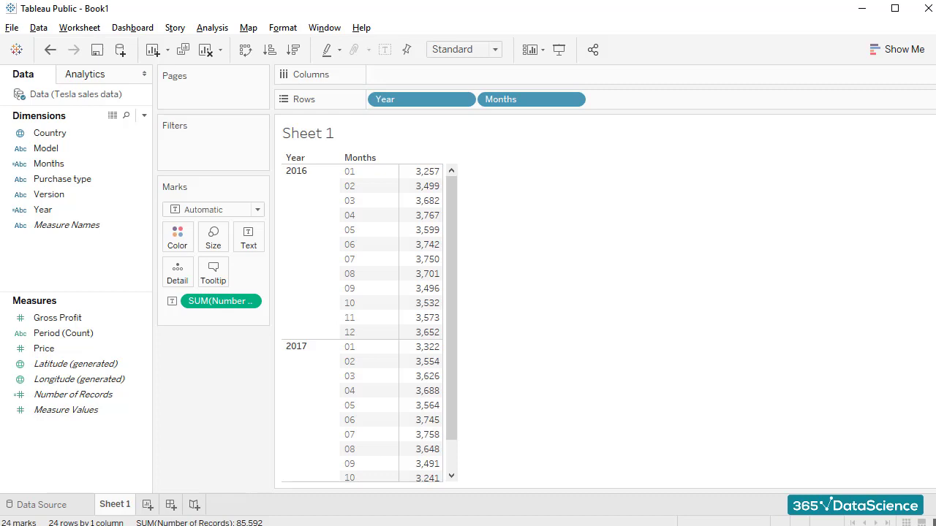
Start a calculated field named Revenue with the formula [Price]*[Number of Records]
{"action": "mouse_move", "coordinate": [423, 183]}
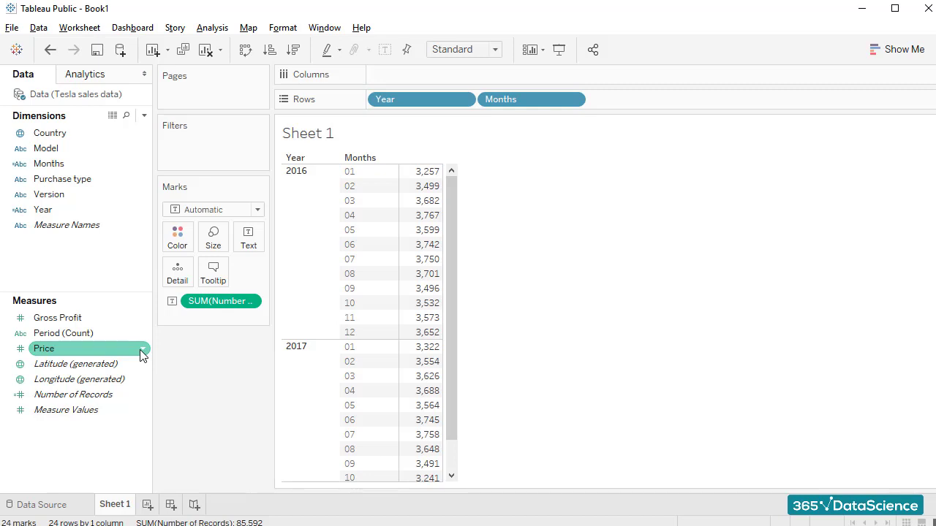
{"action": "mouse_move", "coordinate": [135, 400]}
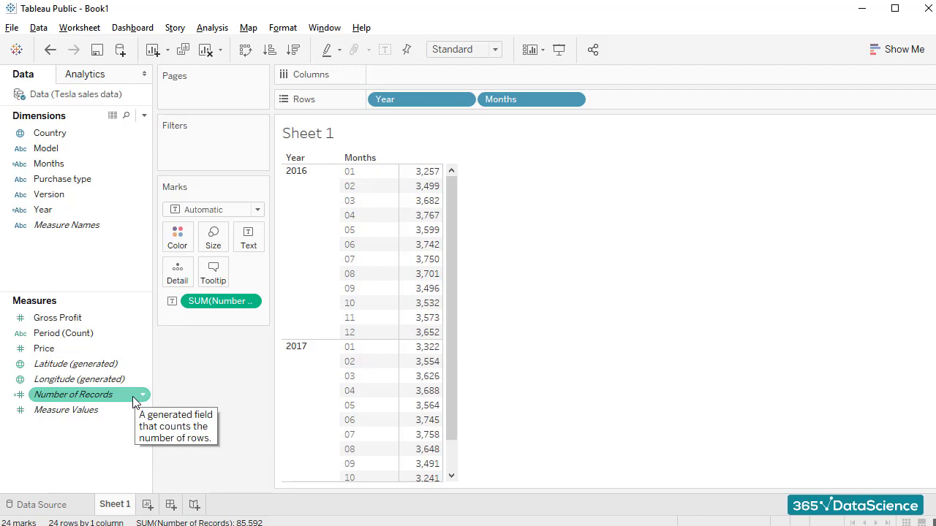
{"action": "left_click", "coordinate": [217, 28]}
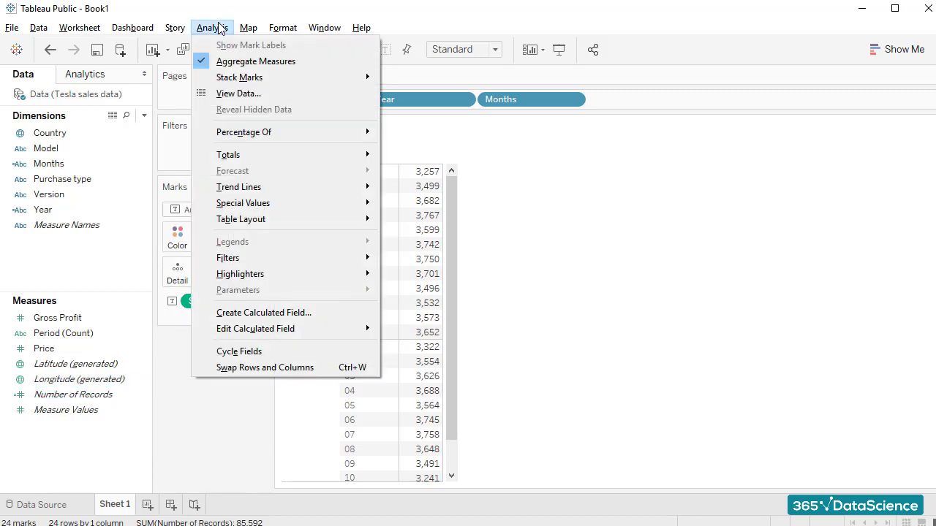
{"action": "left_click", "coordinate": [227, 314]}
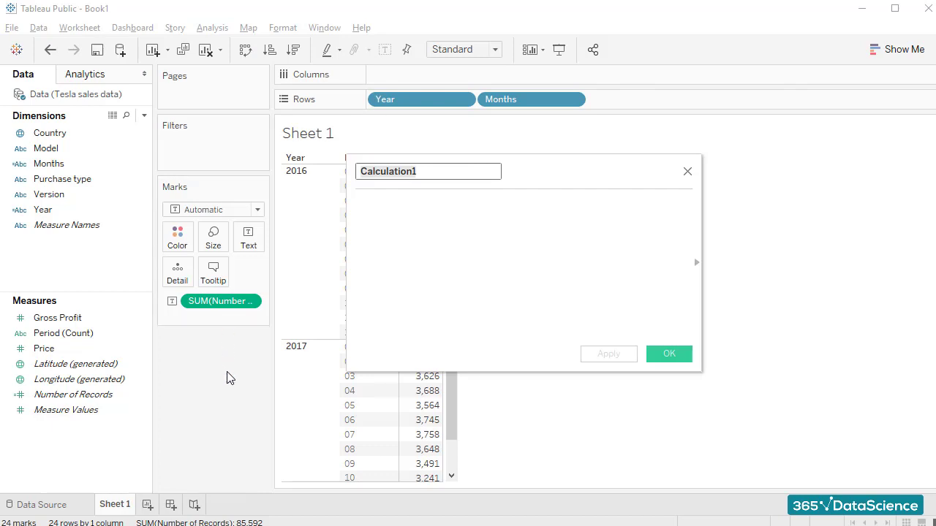
{"action": "type", "text": "Revenue"}
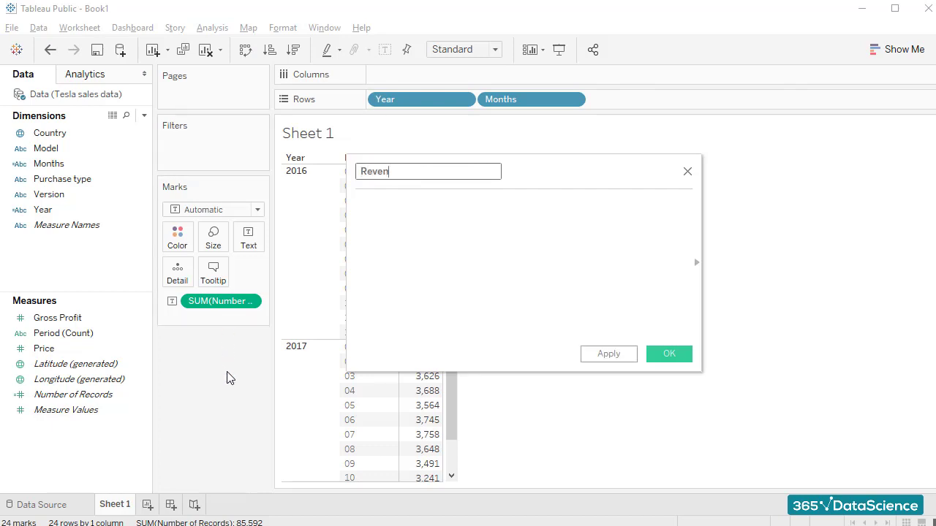
{"action": "left_click", "coordinate": [359, 212]}
{"action": "type", "text": "[Pri"}
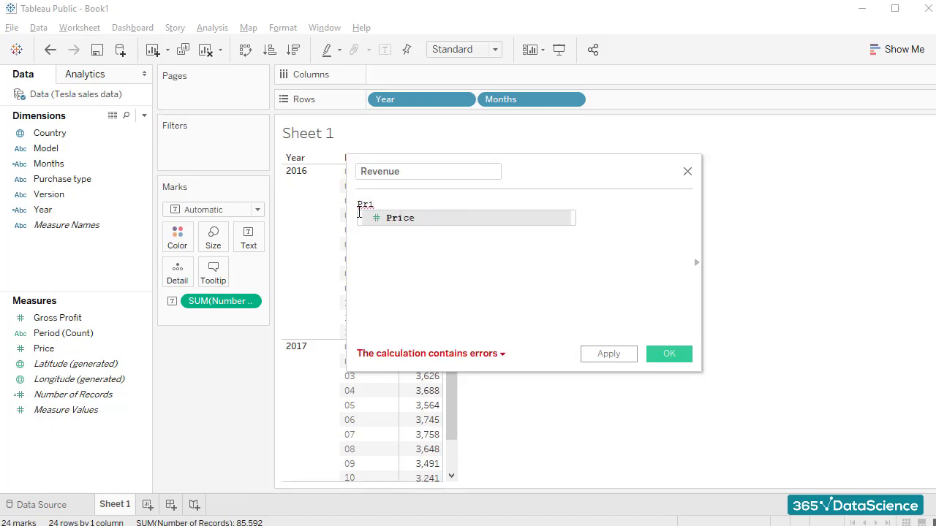
{"action": "double_click", "coordinate": [385, 217]}
{"action": "type", "text": "*r"}
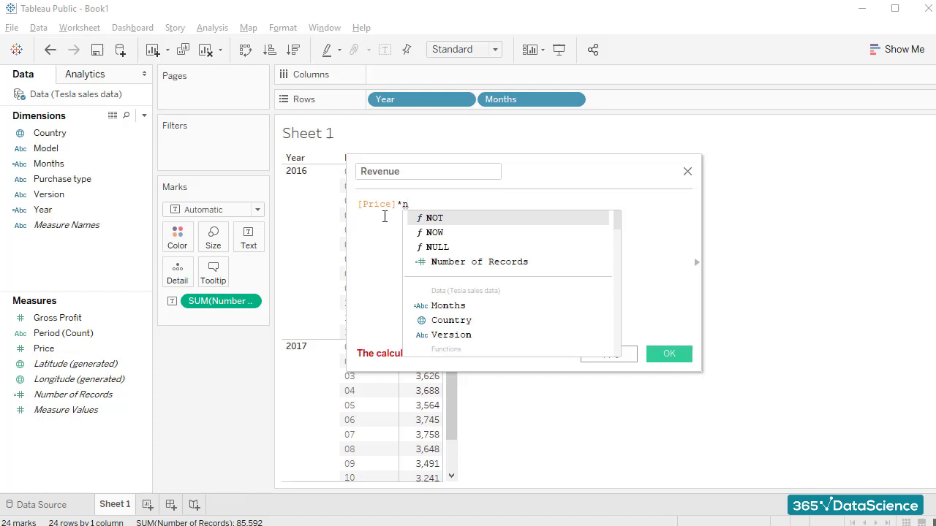
{"action": "double_click", "coordinate": [446, 261]}
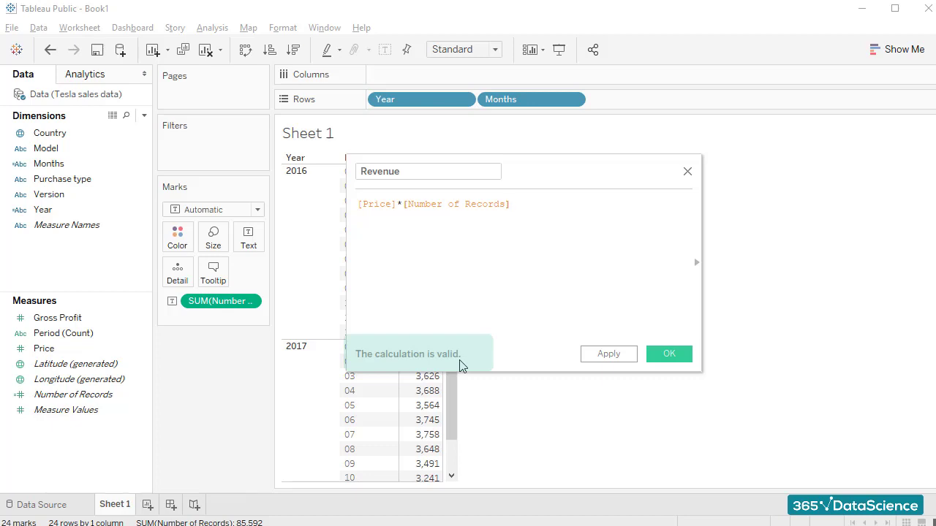
Delete a letter from Records to show the formula error, restore it, and save Revenue
{"action": "left_click", "coordinate": [476, 204]}
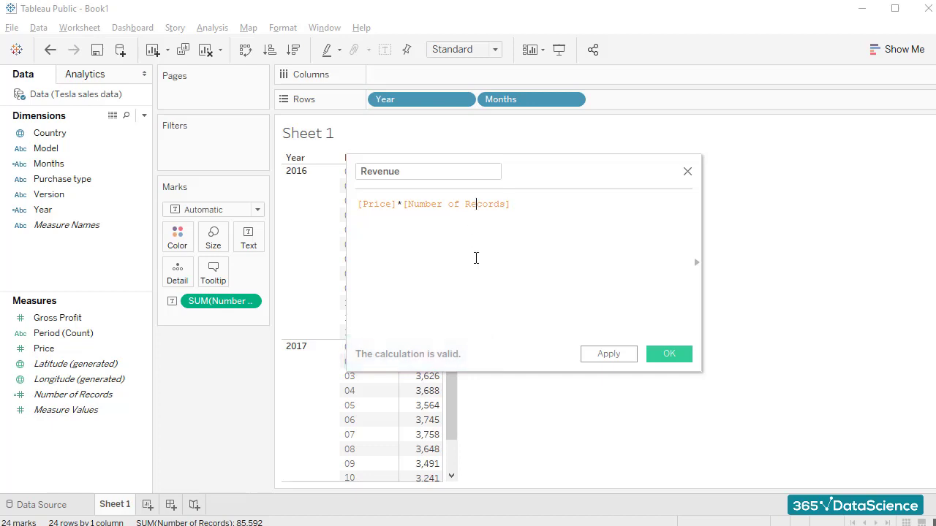
{"action": "key", "text": "BackSpace"}
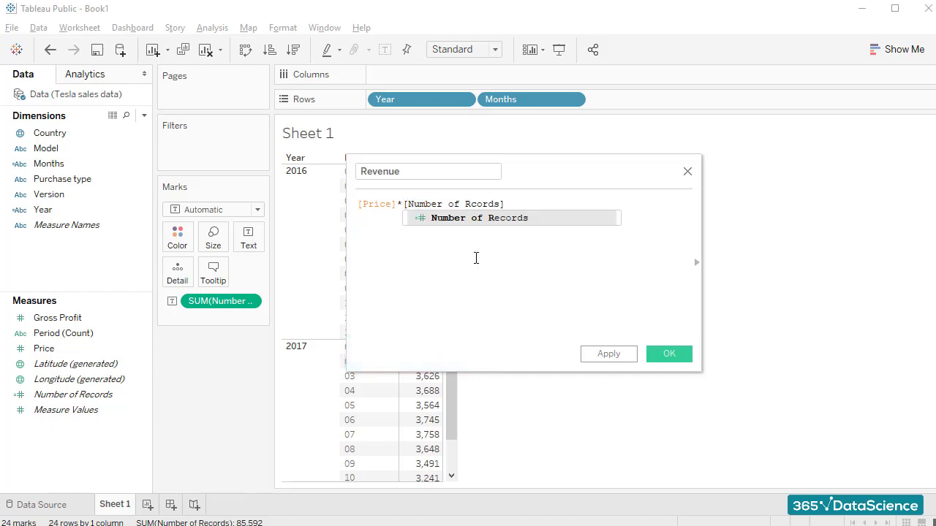
{"action": "key", "text": "End"}
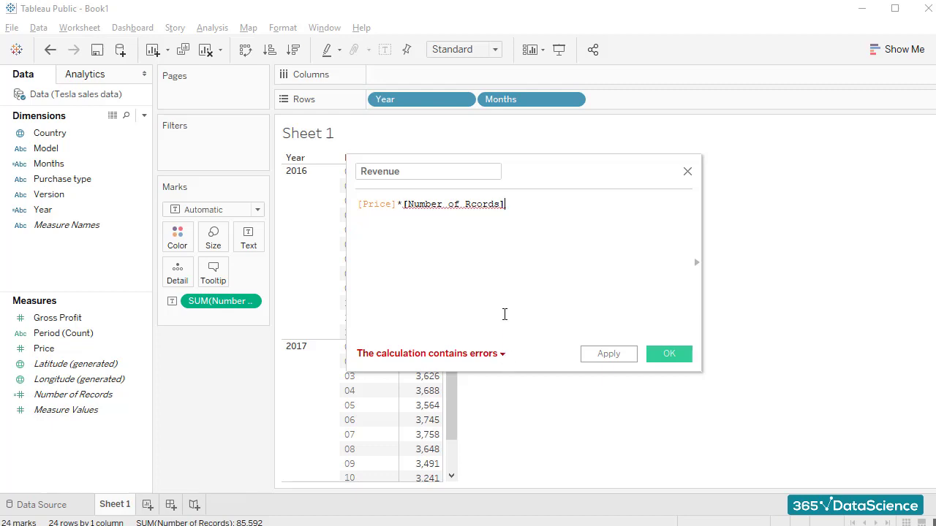
{"action": "type", "text": "e"}
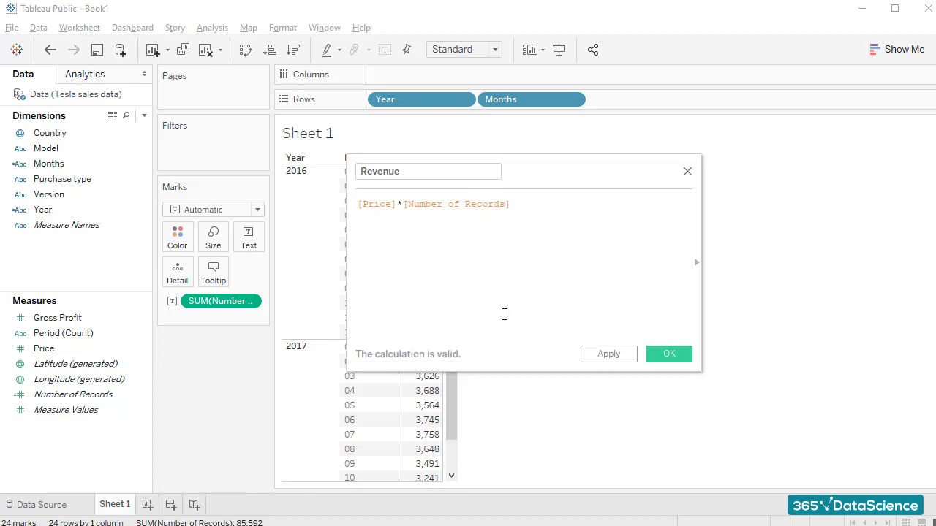
{"action": "left_click", "coordinate": [652, 351]}
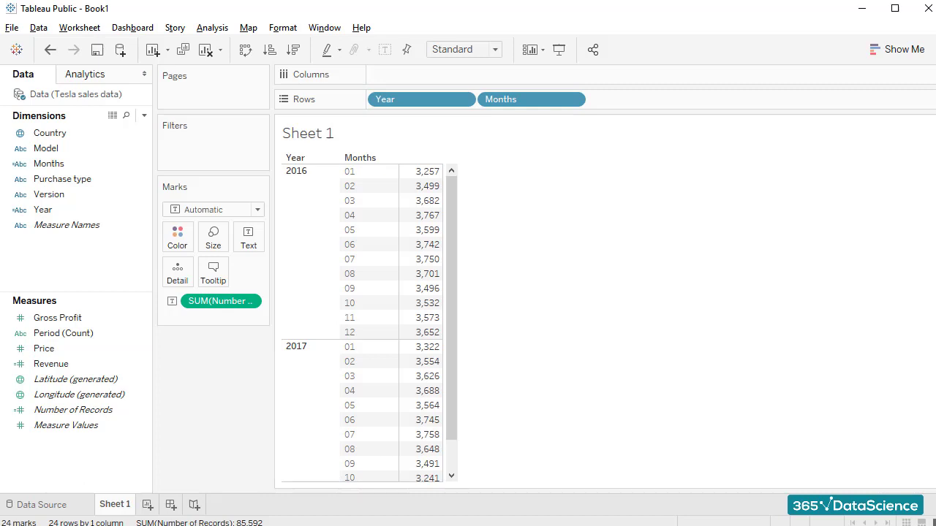
Undo the last change and put Revenue on Text so the table shows SUM(Revenue) by Year and Month
{"action": "key", "text": "ctrl+z"}
{"action": "left_click_drag", "start_coordinate": [47, 365], "coordinate": [217, 304]}
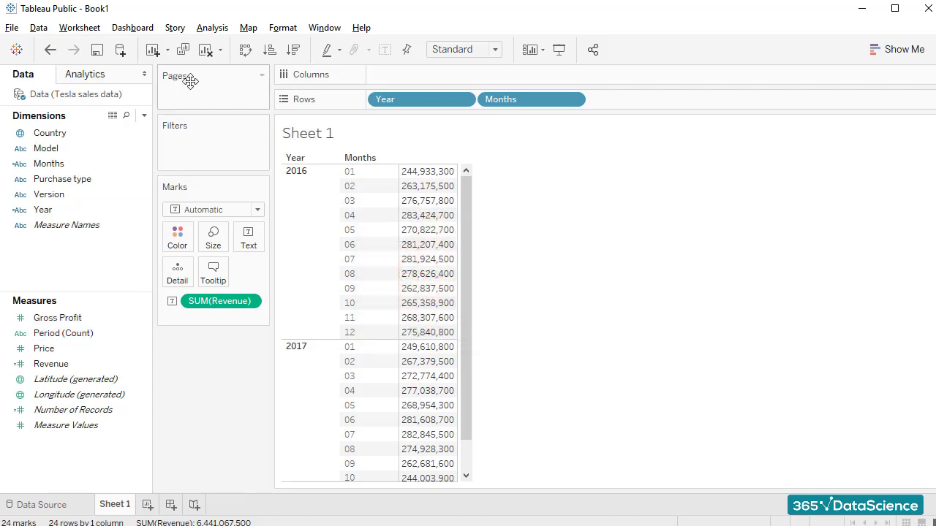
Define a Cogs calculated field as Revenue-[Gross Profit] and save it
{"action": "left_click", "coordinate": [212, 27]}
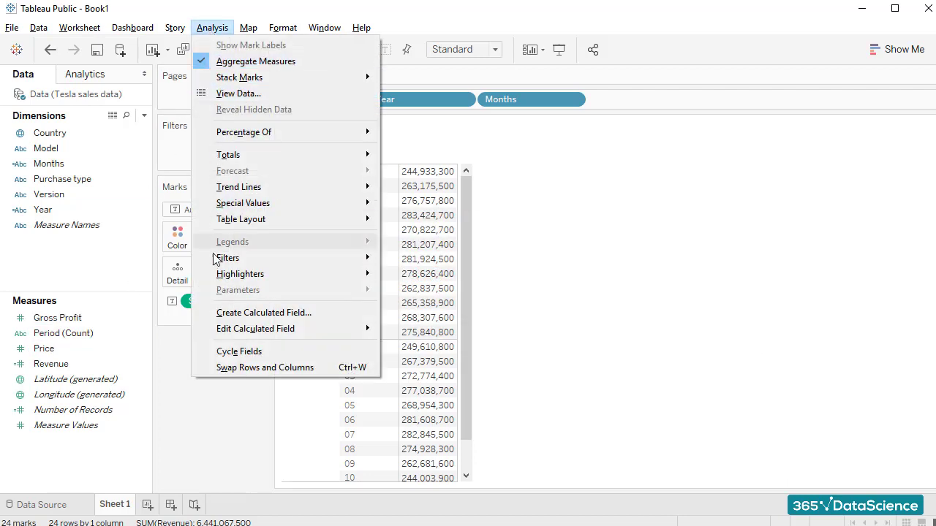
{"action": "left_click", "coordinate": [235, 313]}
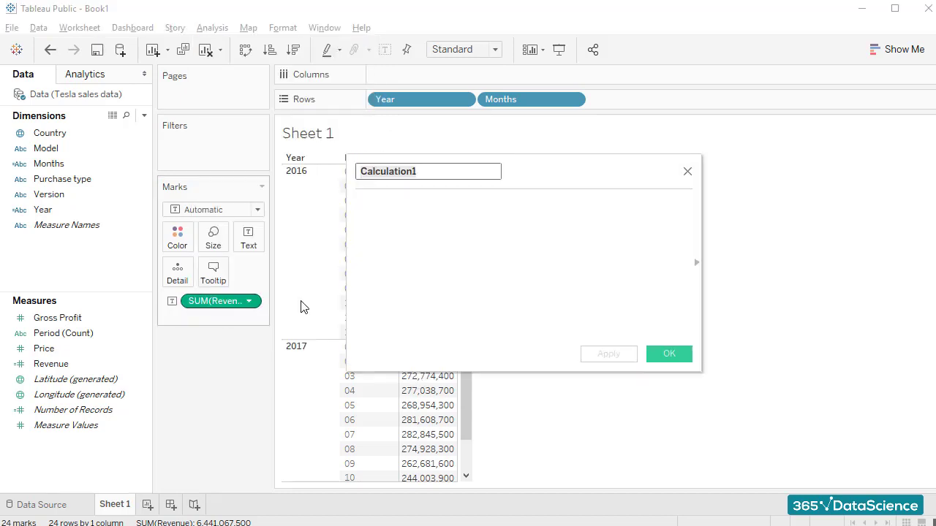
{"action": "type", "text": "Cogs"}
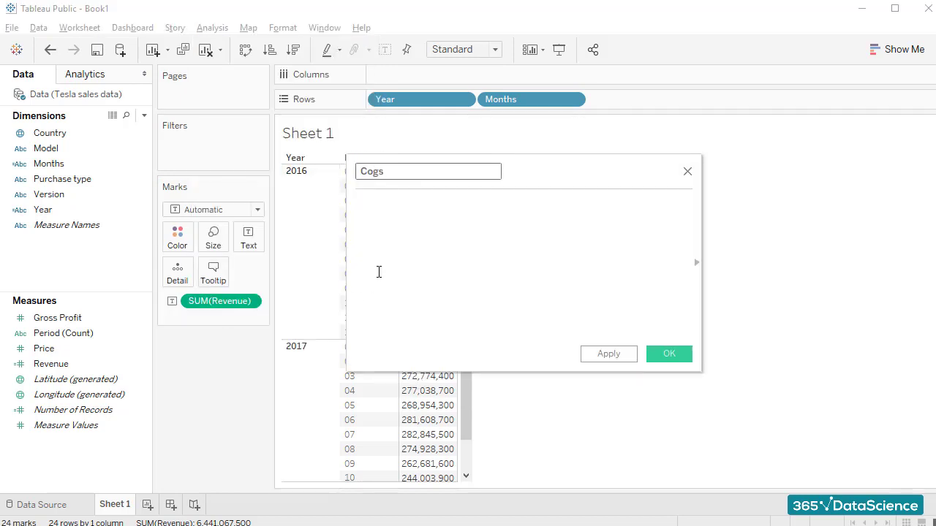
{"action": "left_click", "coordinate": [378, 272]}
{"action": "type", "text": "Revenue"}
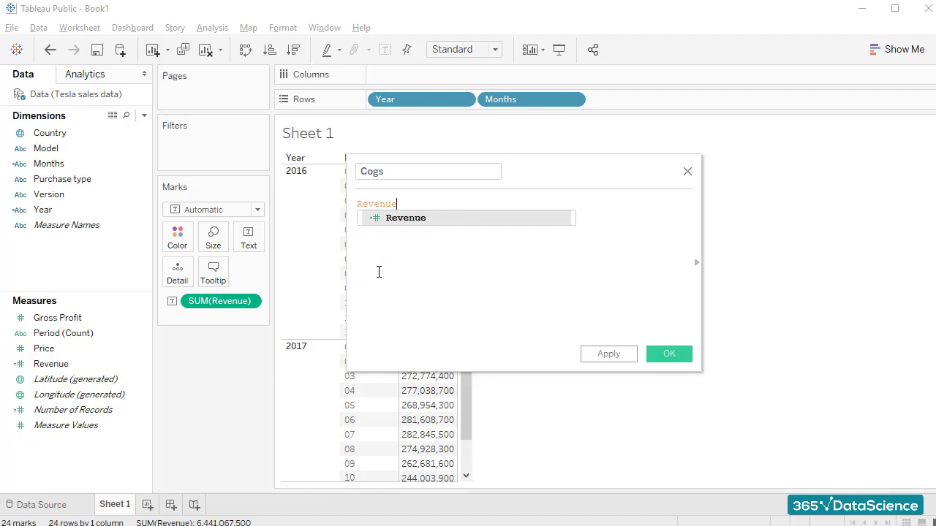
{"action": "type", "text": "-Gro"}
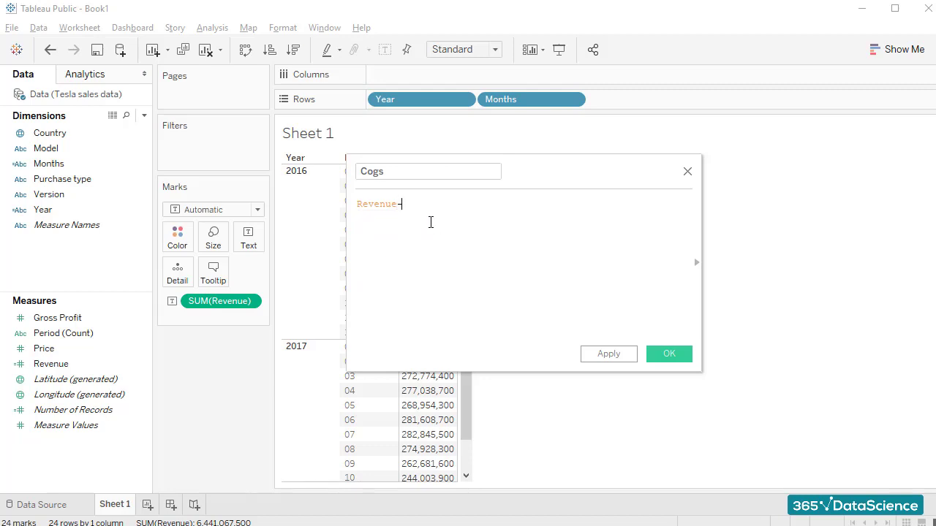
{"action": "left_click", "coordinate": [430, 223]}
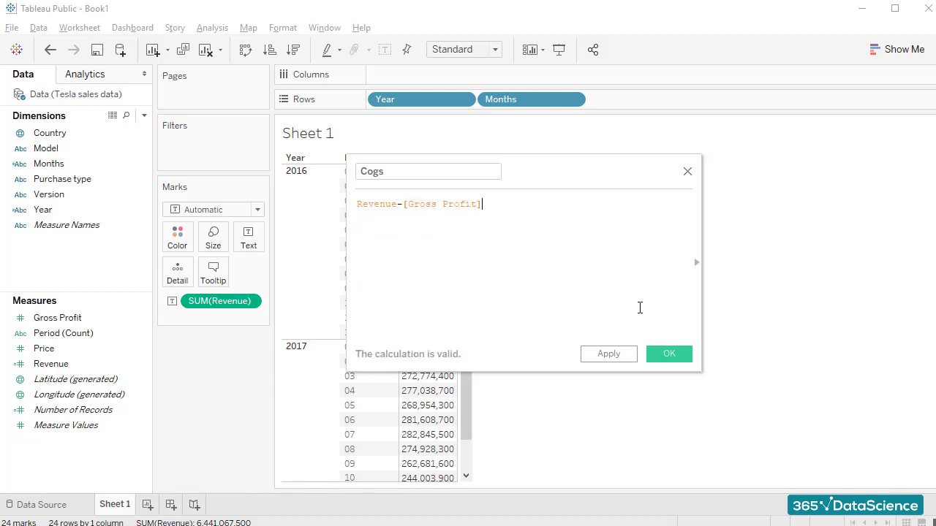
{"action": "left_click", "coordinate": [660, 358]}
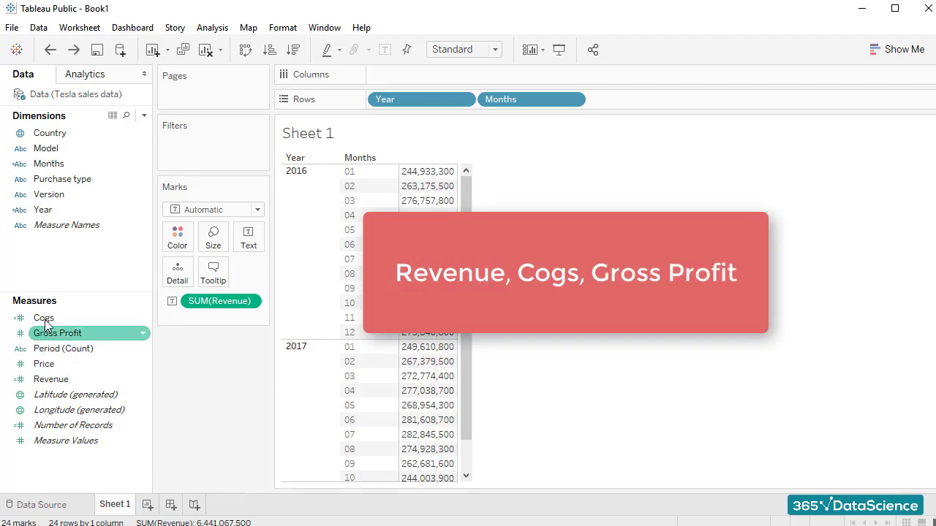
Add Cogs and Gross Profit to the table and move Revenue to the first column
{"action": "left_click_drag", "start_coordinate": [44, 318], "coordinate": [426, 327]}
{"action": "left_click_drag", "start_coordinate": [103, 335], "coordinate": [461, 335]}
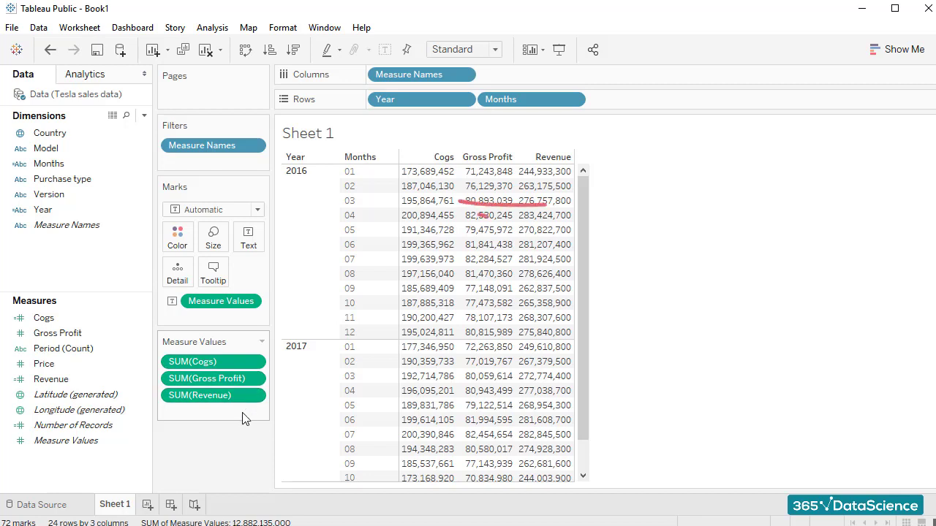
{"action": "left_click_drag", "start_coordinate": [246, 395], "coordinate": [249, 371]}
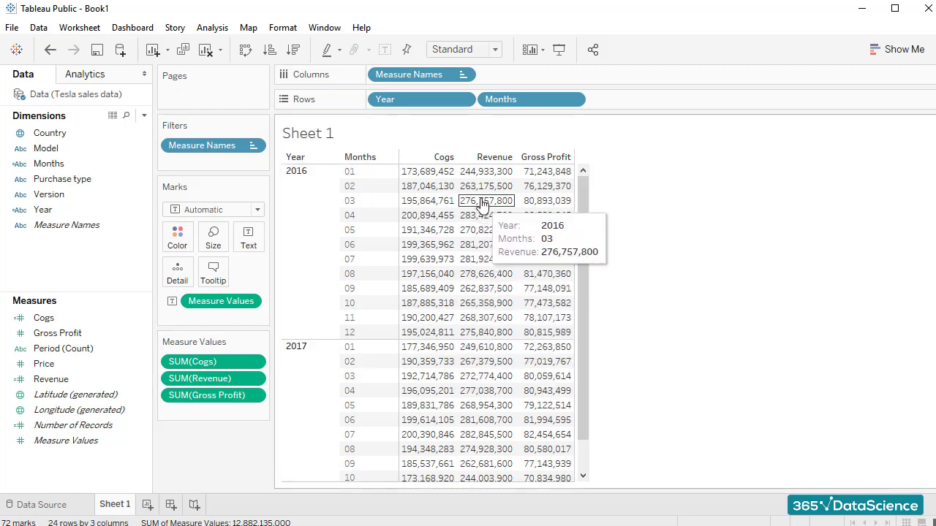
{"action": "left_click_drag", "start_coordinate": [472, 157], "coordinate": [410, 163]}
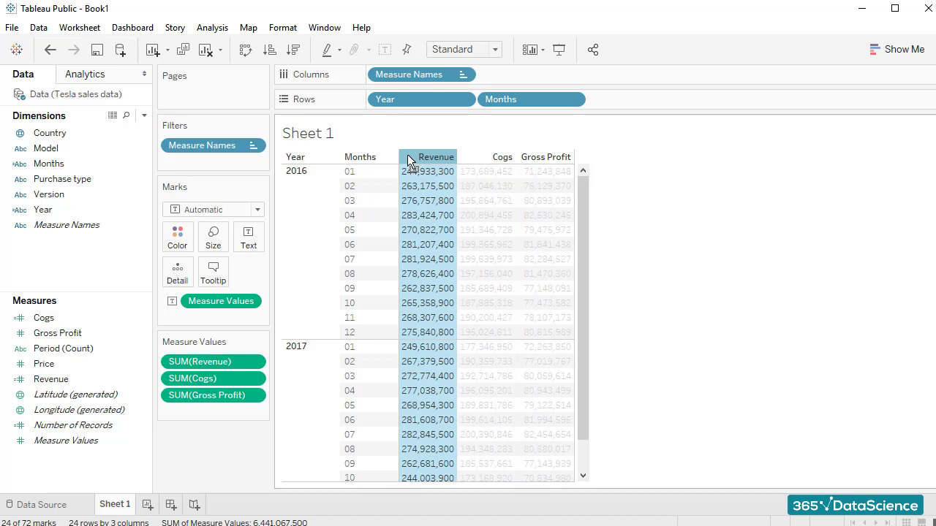
{"action": "left_click", "coordinate": [484, 78]}
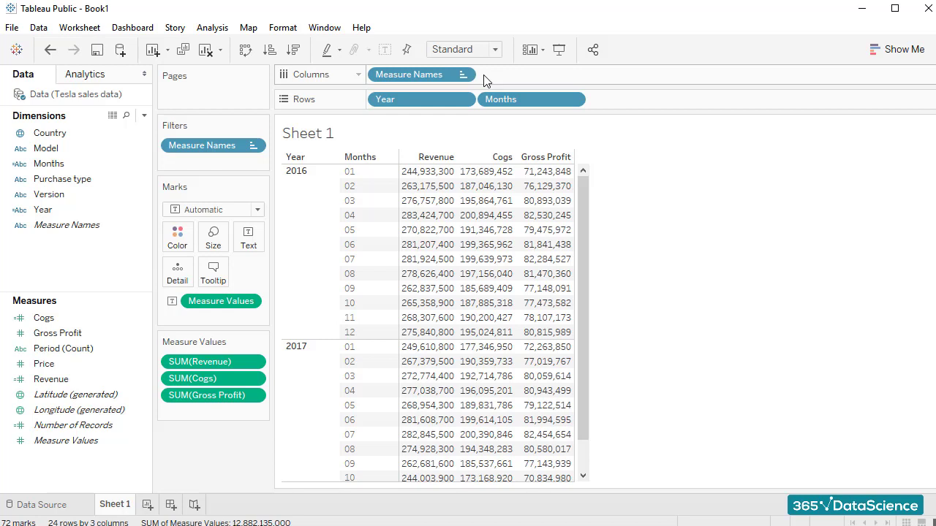
{"action": "left_click_drag", "start_coordinate": [459, 76], "coordinate": [659, 153]}
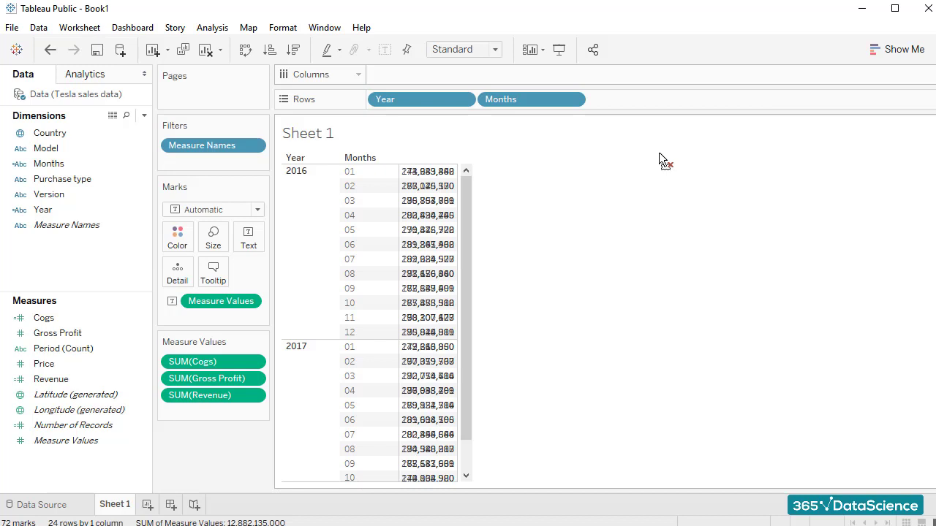
{"action": "key", "text": "ctrl+z"}
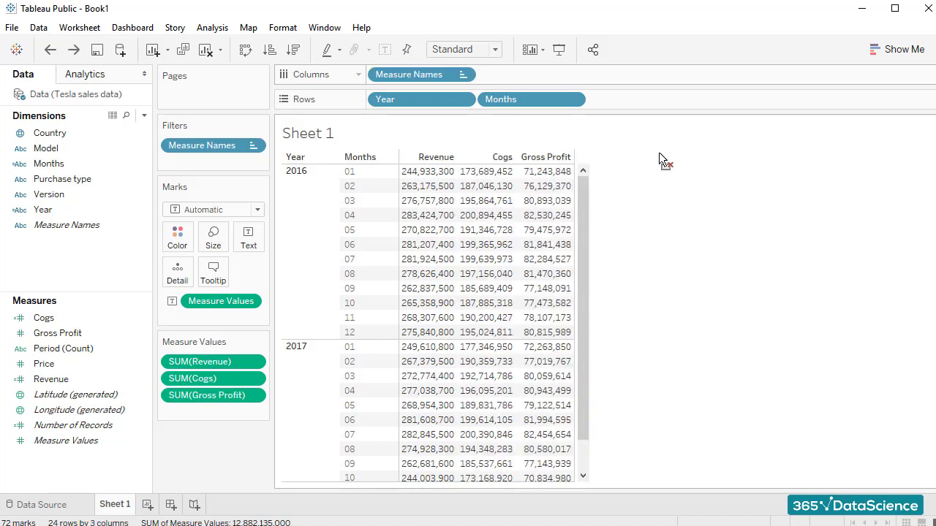